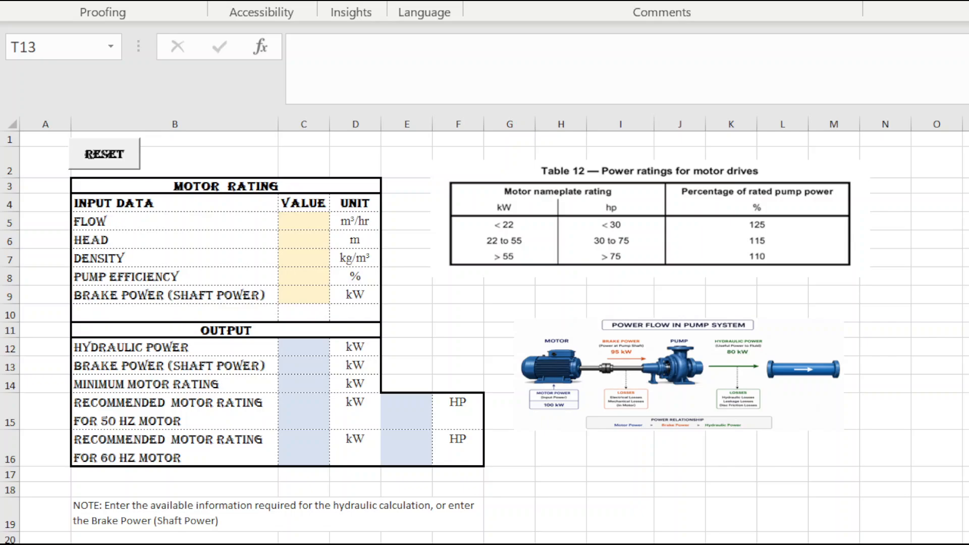
Enter a flow of 100 m³/hr and a head of 50 m in the motor rating input data.
left_click(295, 221)
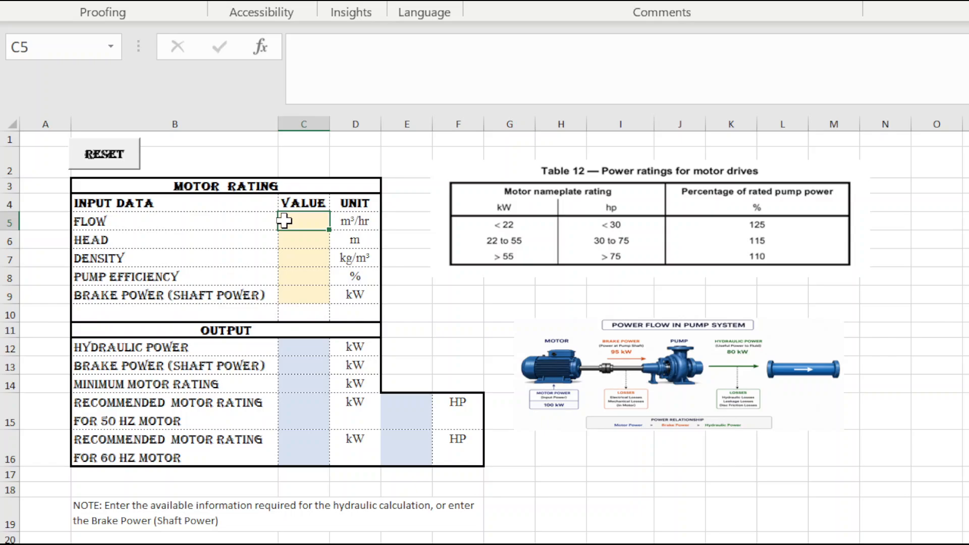
type("100")
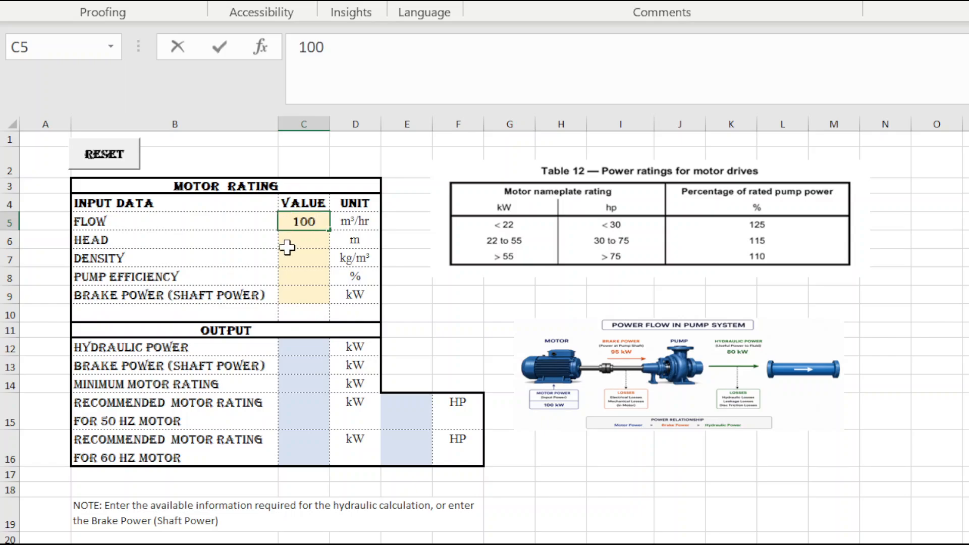
left_click(294, 247)
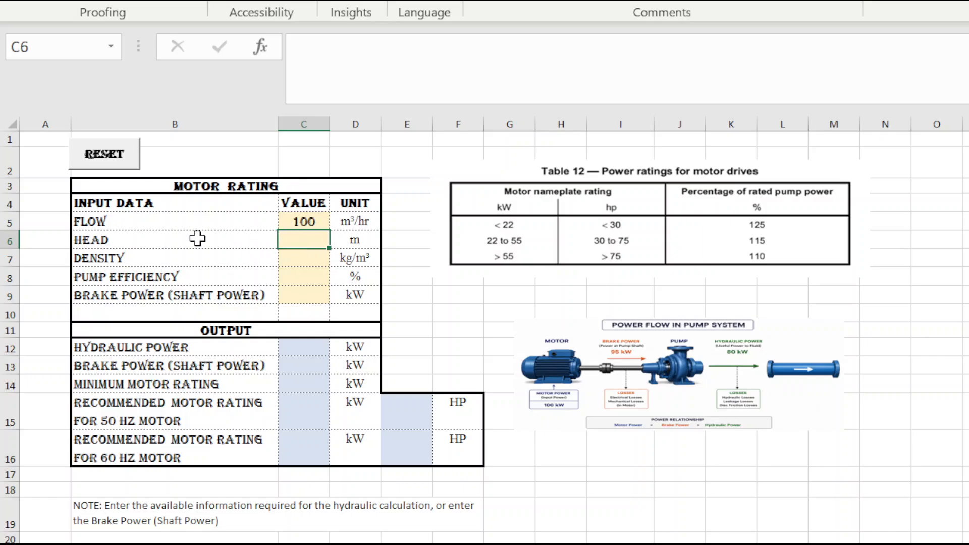
double_click(292, 239)
type("50")
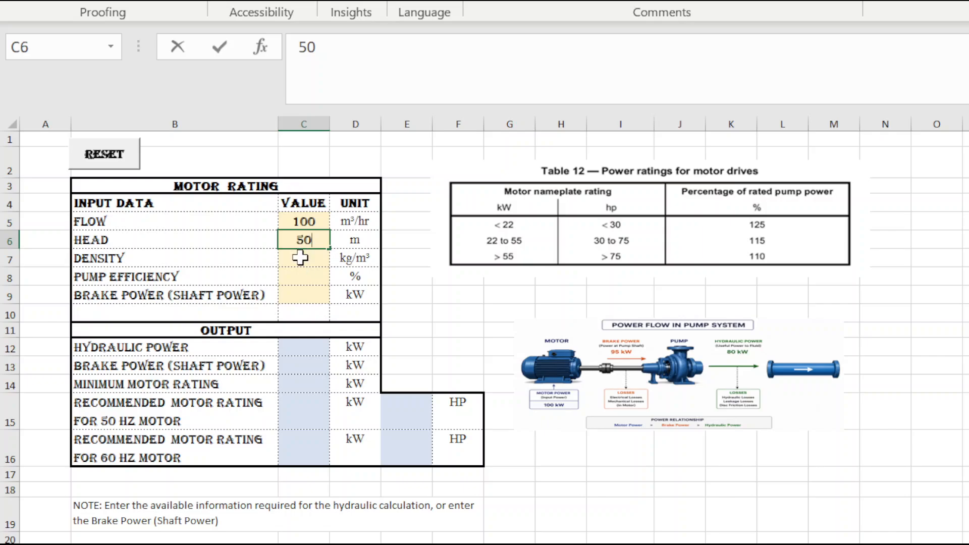
Enter a density of 1000 kg/m³ and a pump efficiency of 75 % to calculate the motor rating outputs.
left_click(300, 257)
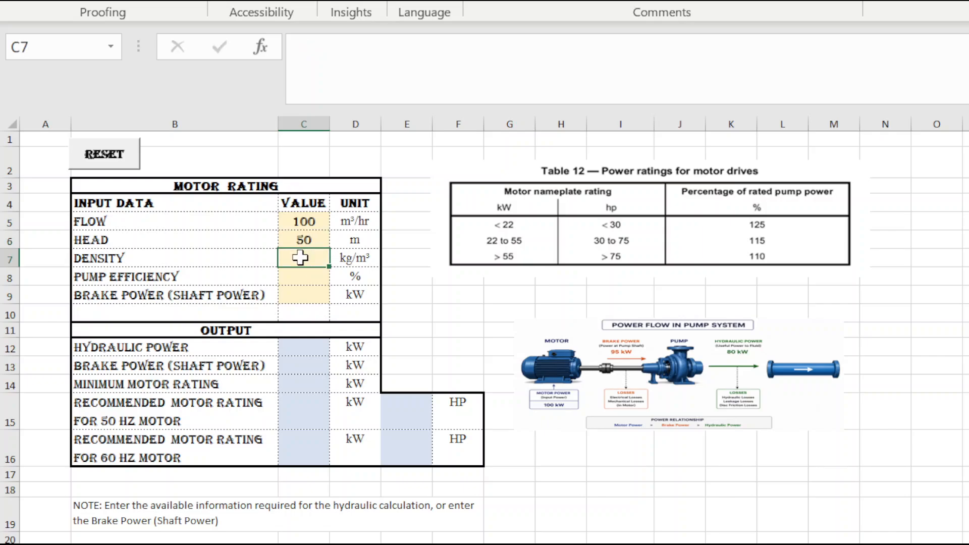
type("1000")
left_click(299, 276)
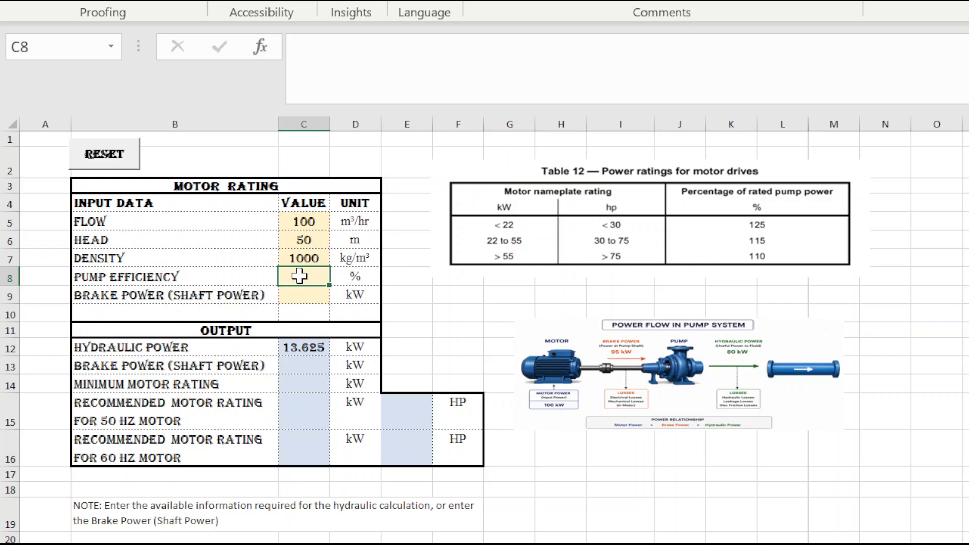
type("75")
left_click(965, 383)
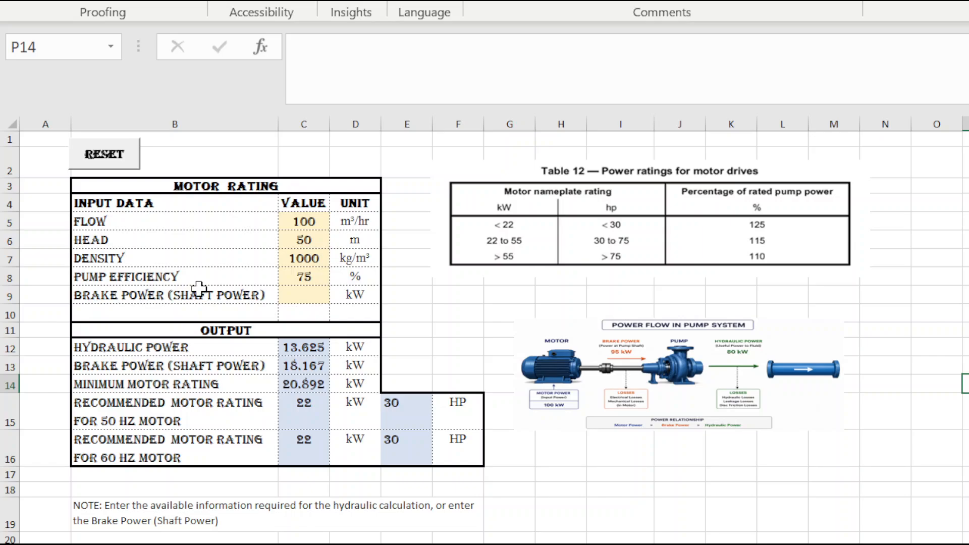
Examine the brake power input and the hydraulic power, brake power and minimum motor rating outputs.
left_click(306, 294)
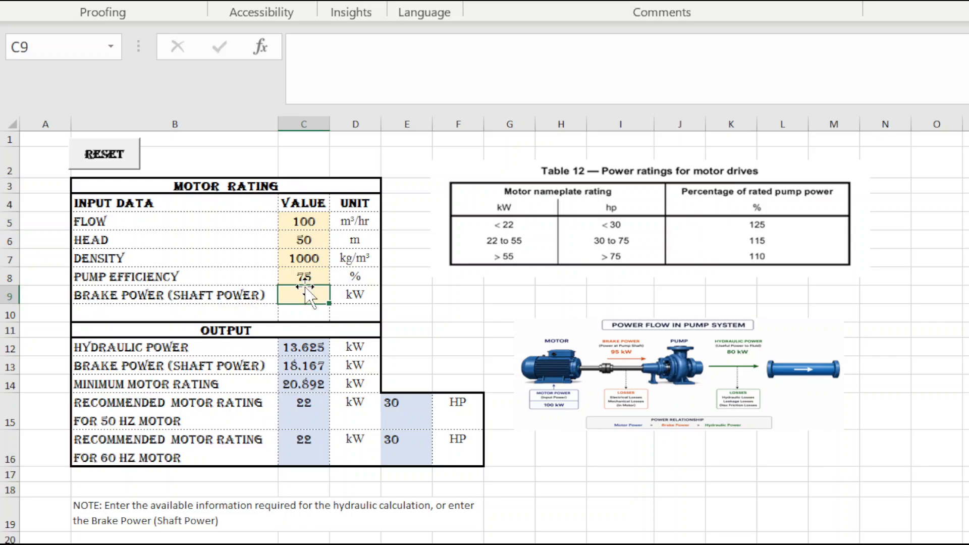
left_click(310, 371)
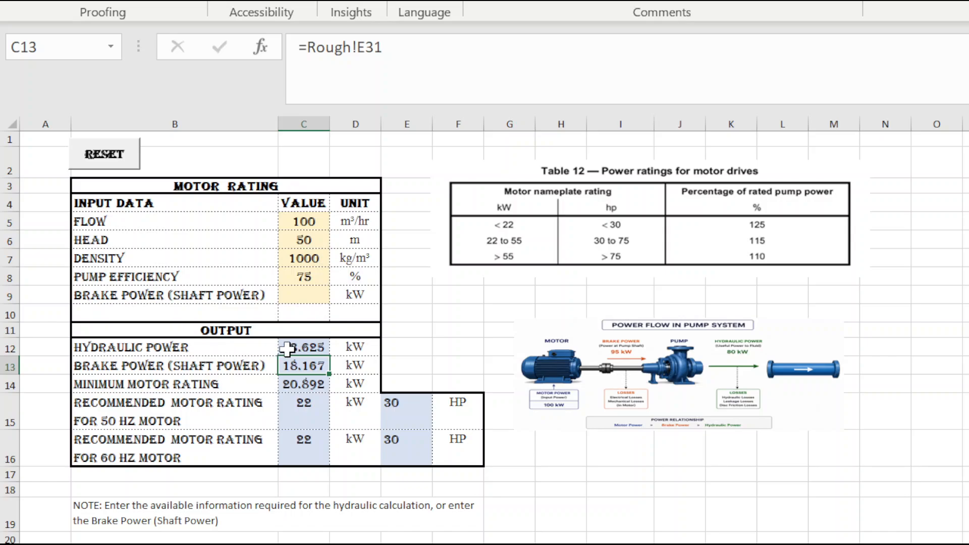
left_click(242, 352)
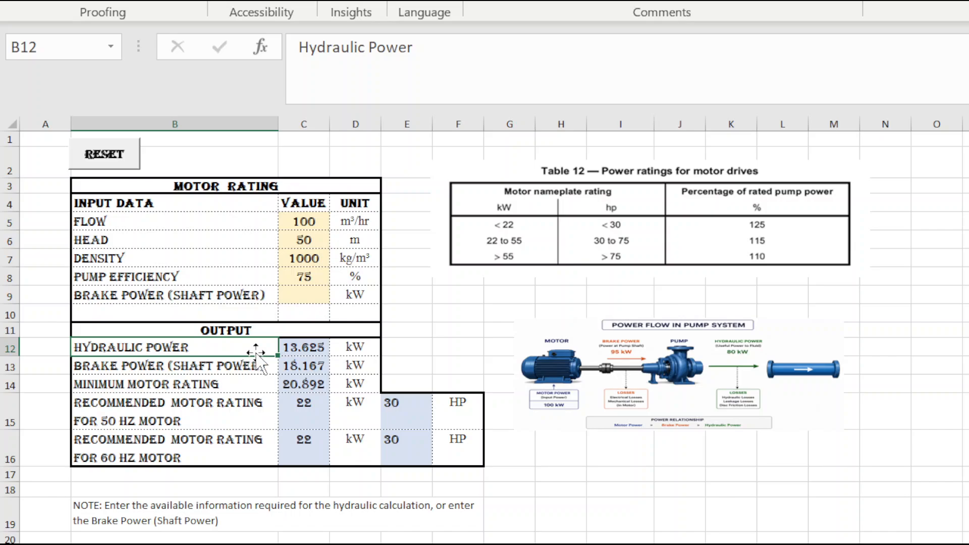
left_click(297, 348)
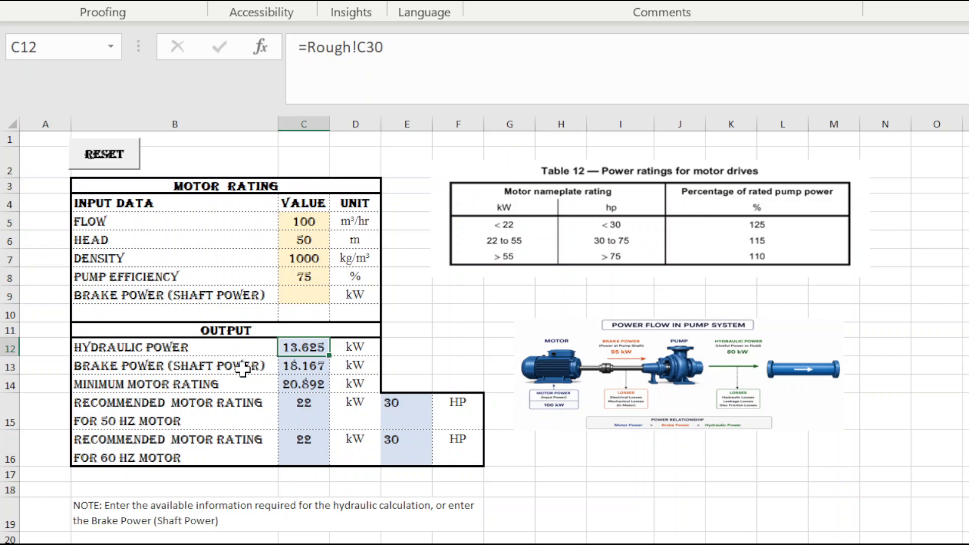
left_click(214, 364)
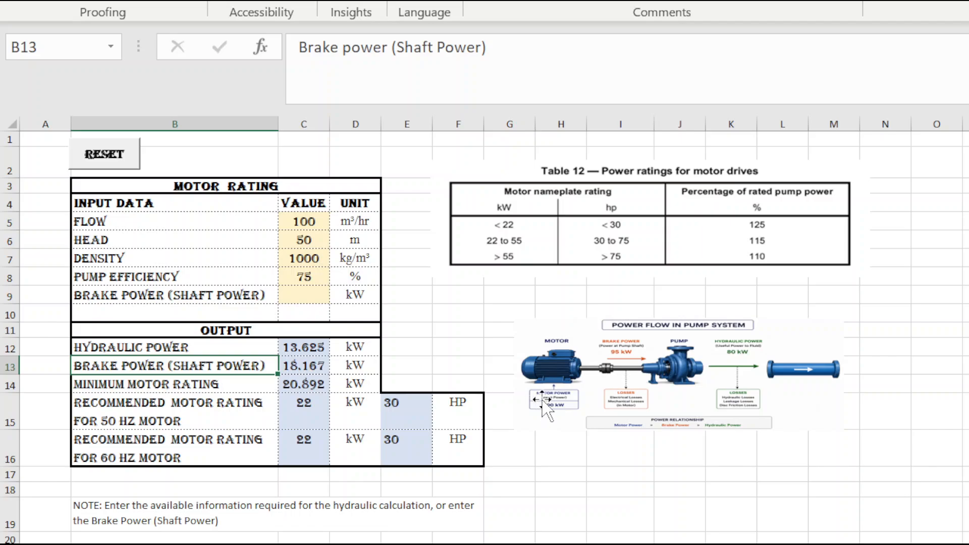
left_click(306, 365)
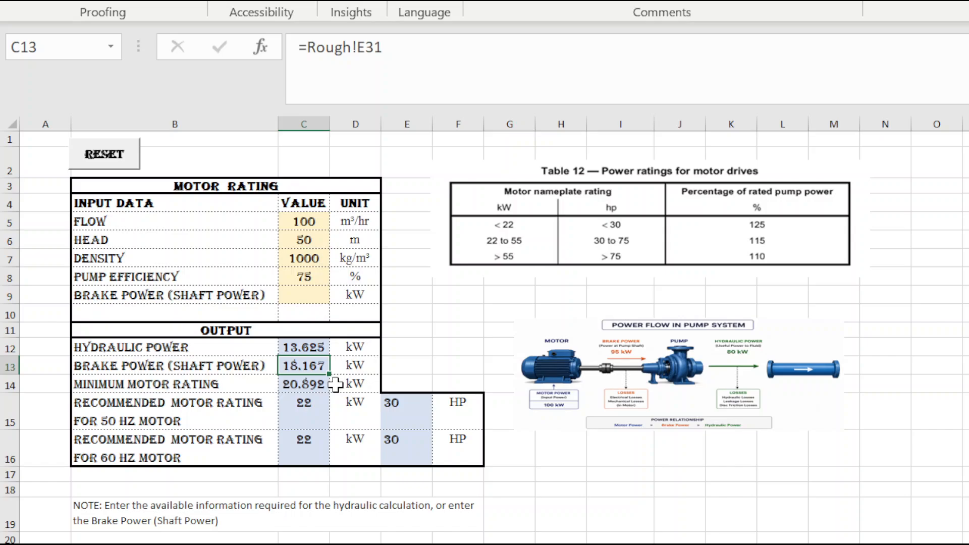
left_click(151, 386)
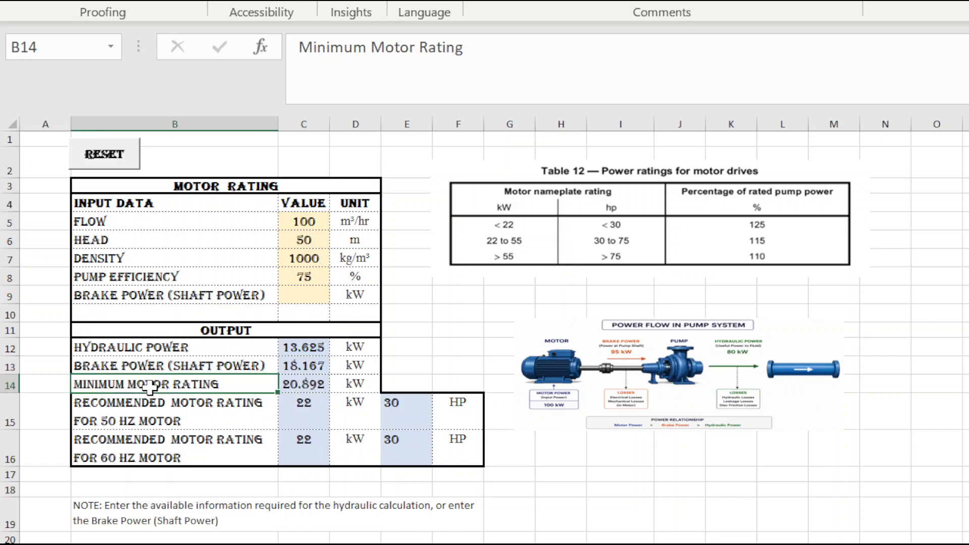
left_click(300, 387)
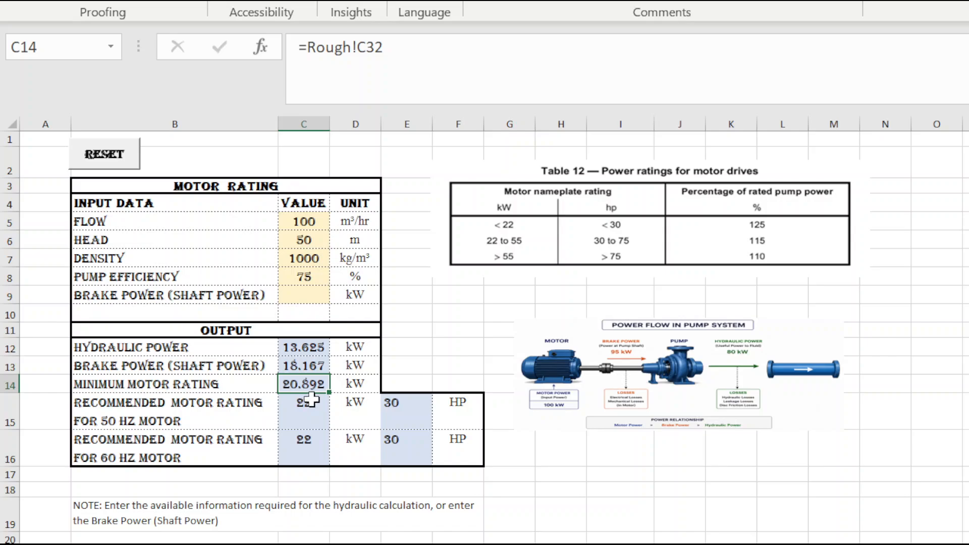
left_click(337, 384)
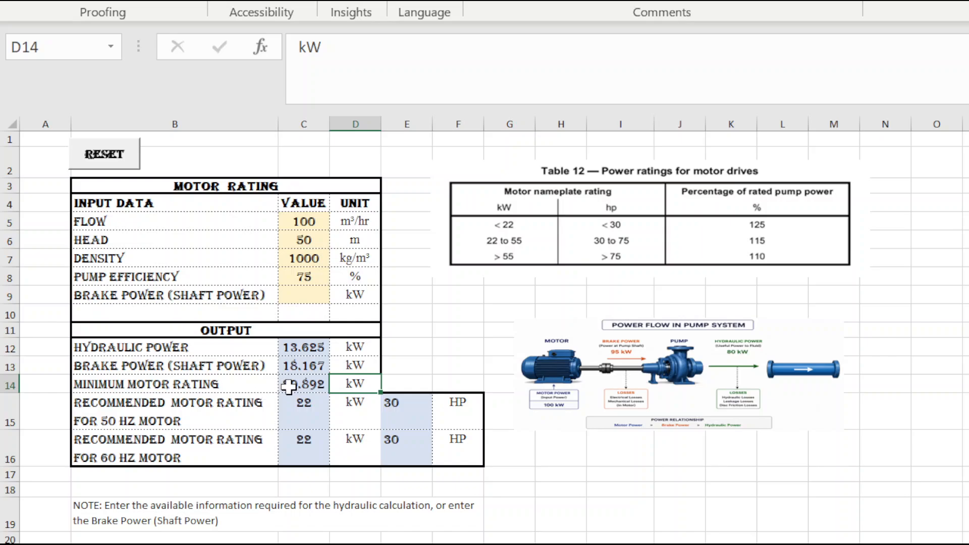
Examine the recommended 50 Hz and 60 Hz motor ratings in kW and HP, comparing them with the brake power and minimum motor rating.
left_click(239, 410)
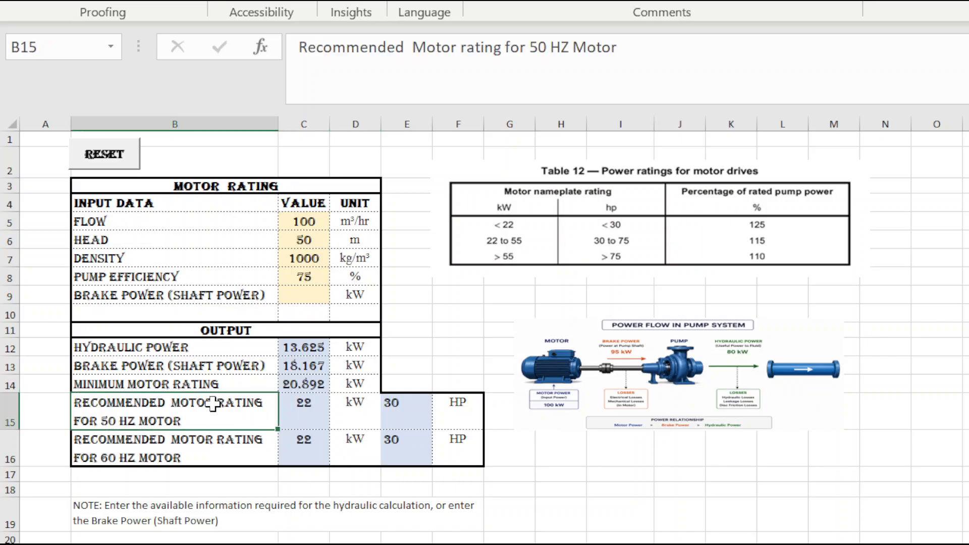
left_click(313, 419)
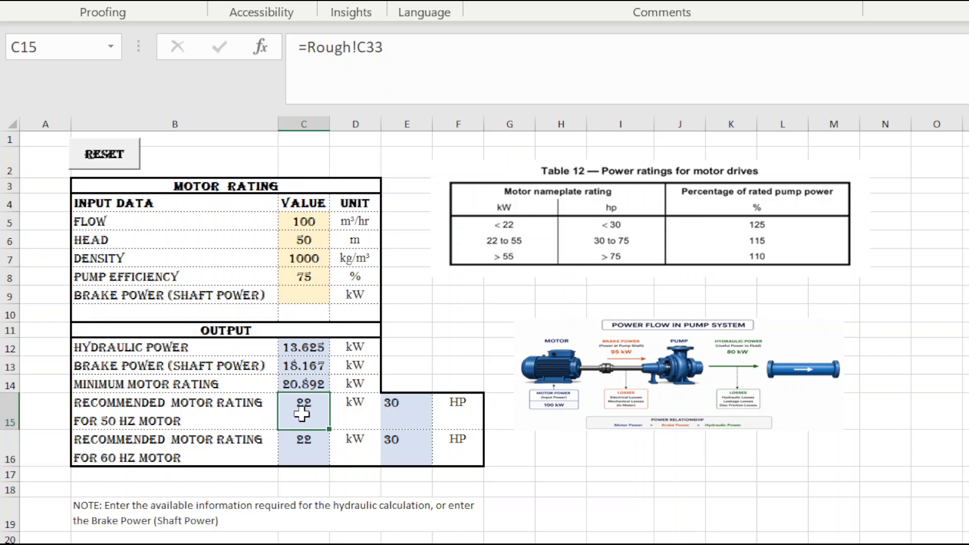
left_click(218, 412)
left_click(315, 411)
left_click(412, 419)
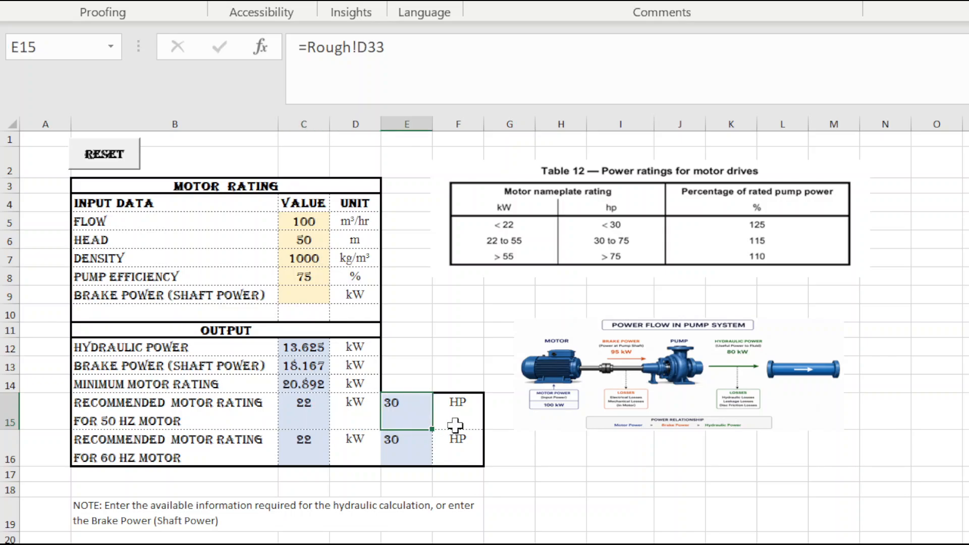
left_click(218, 443)
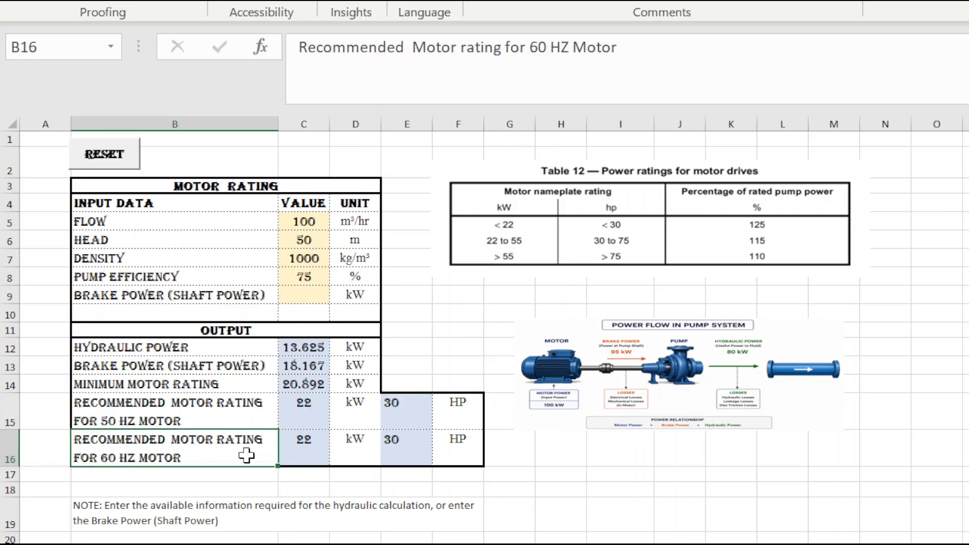
left_click(302, 454)
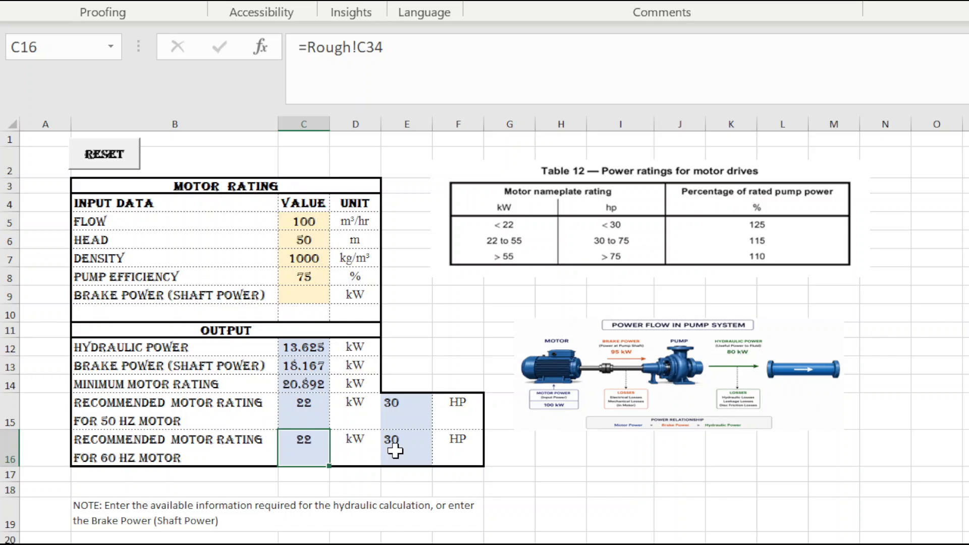
left_click(423, 450)
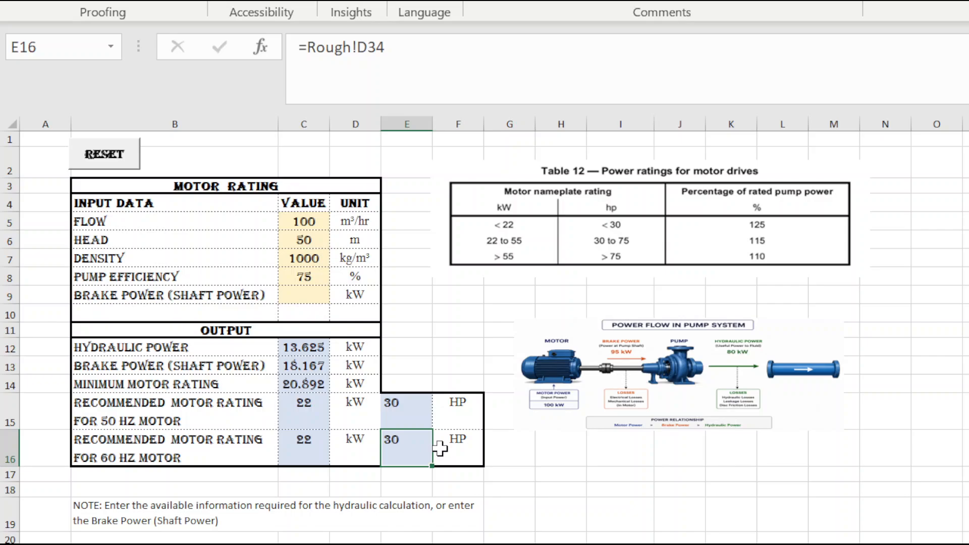
left_click(463, 446)
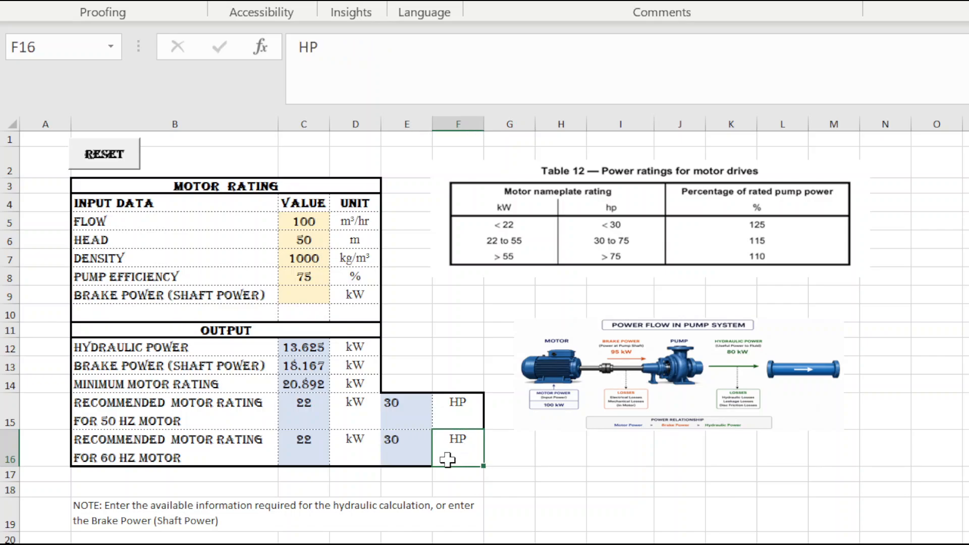
left_click(345, 453)
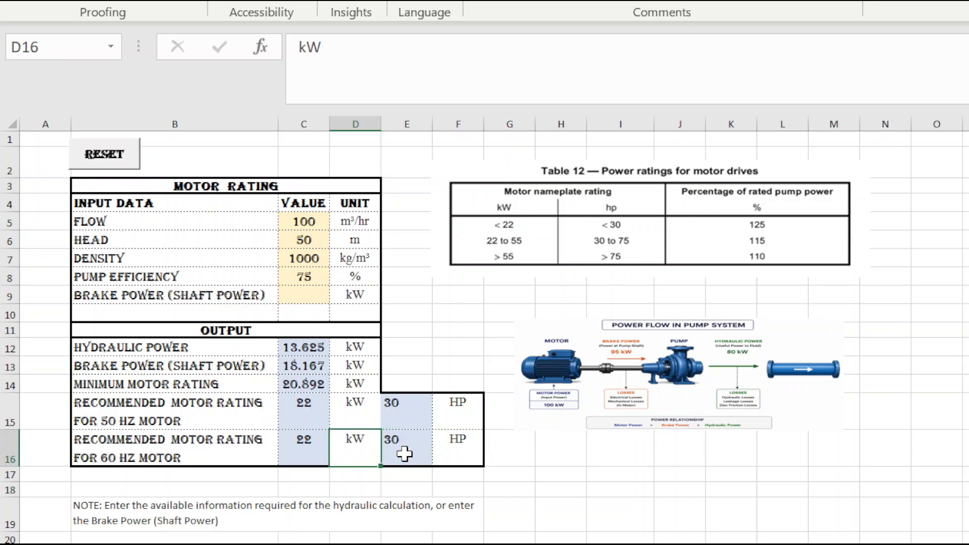
left_click(448, 449)
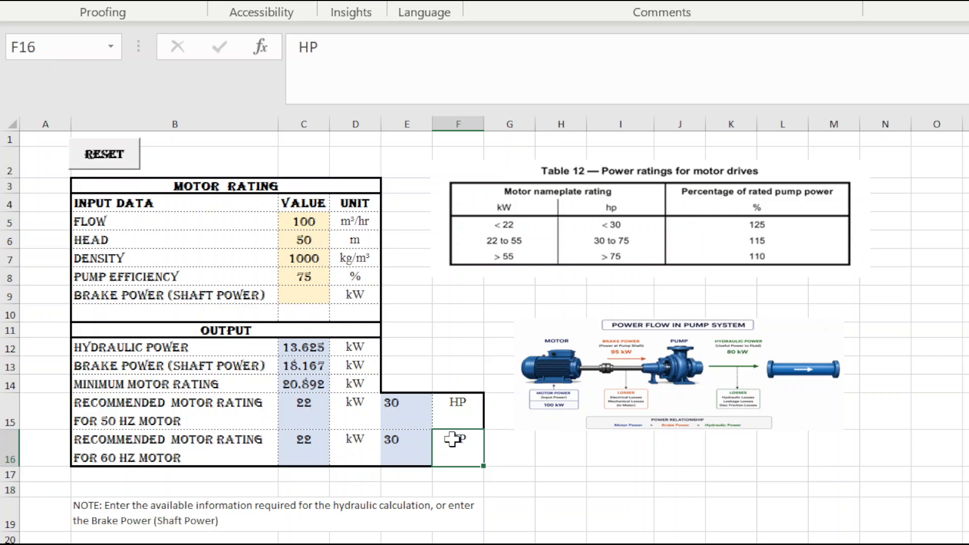
left_click(302, 365)
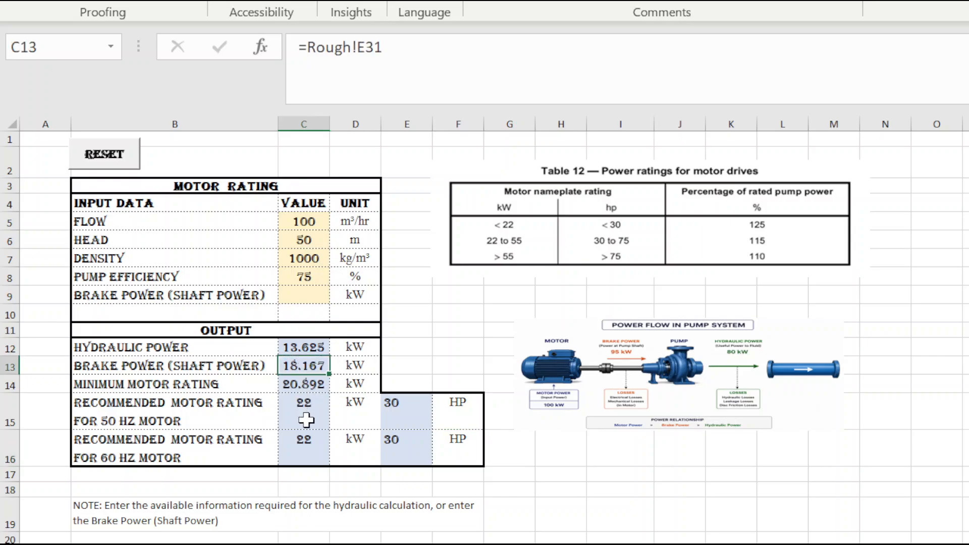
left_click(311, 389)
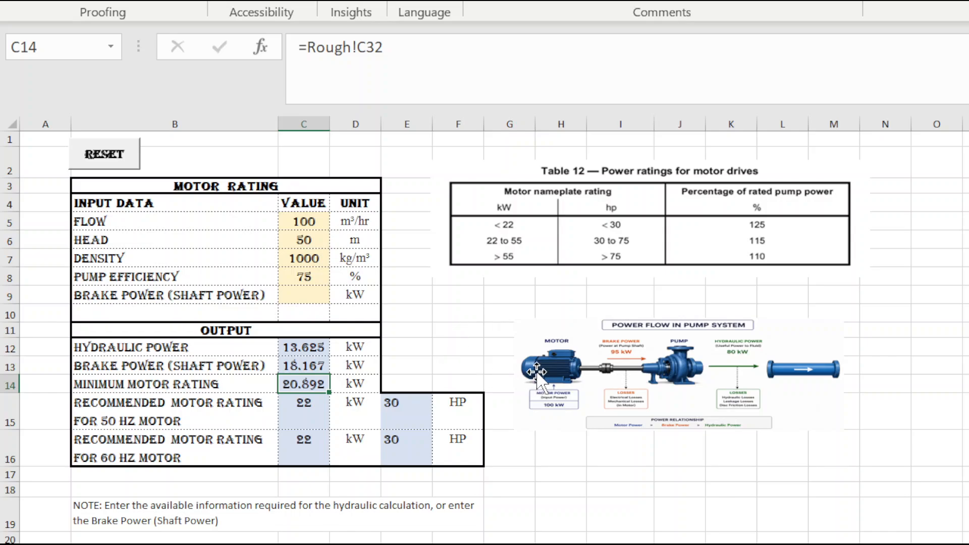
left_click(310, 413)
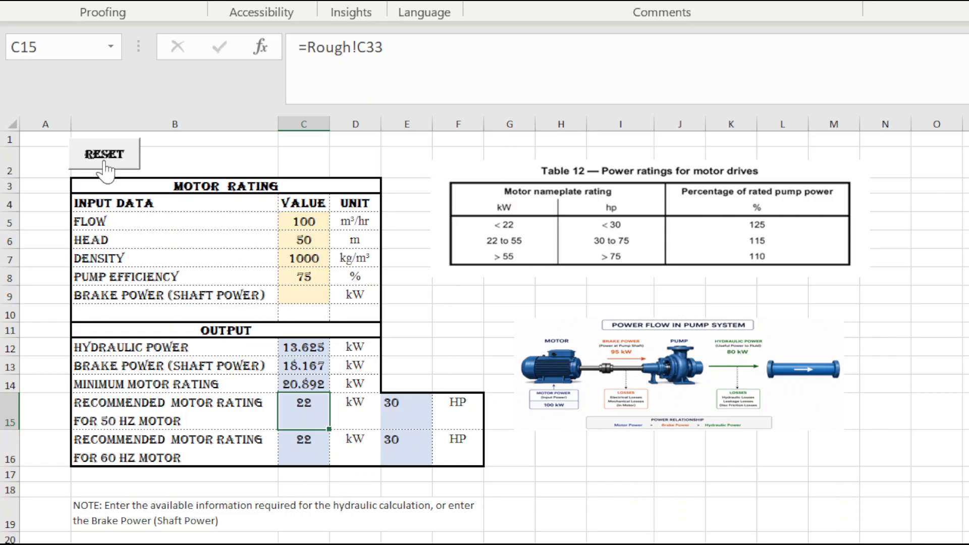
Reset the calculator to clear the flow, head, density and pump efficiency inputs.
left_click_drag(287, 221, 283, 276)
key("ctrl+c")
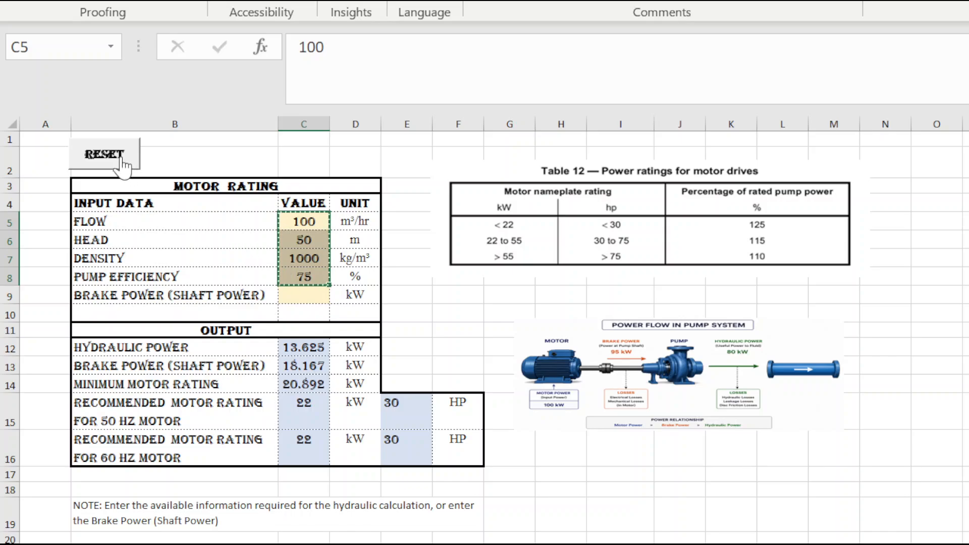
left_click(224, 241)
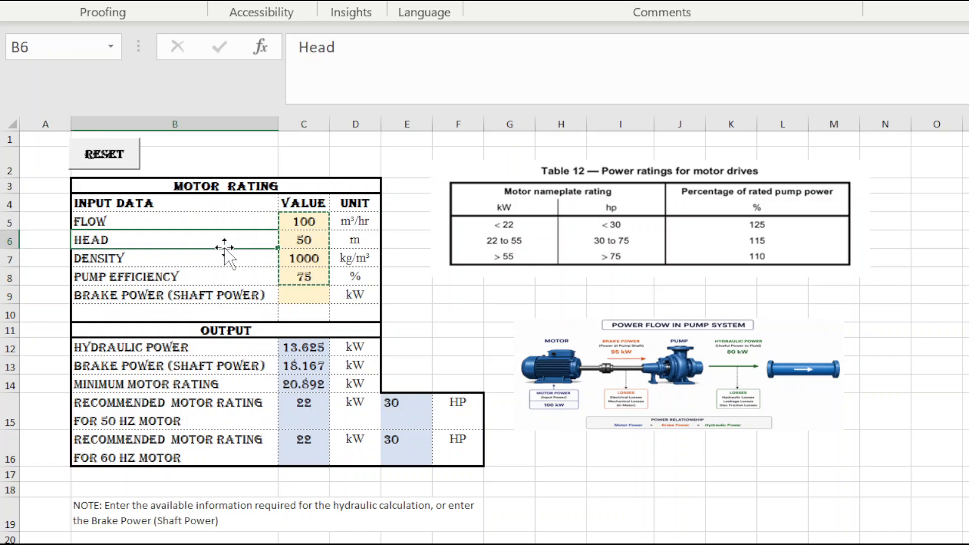
left_click(112, 157)
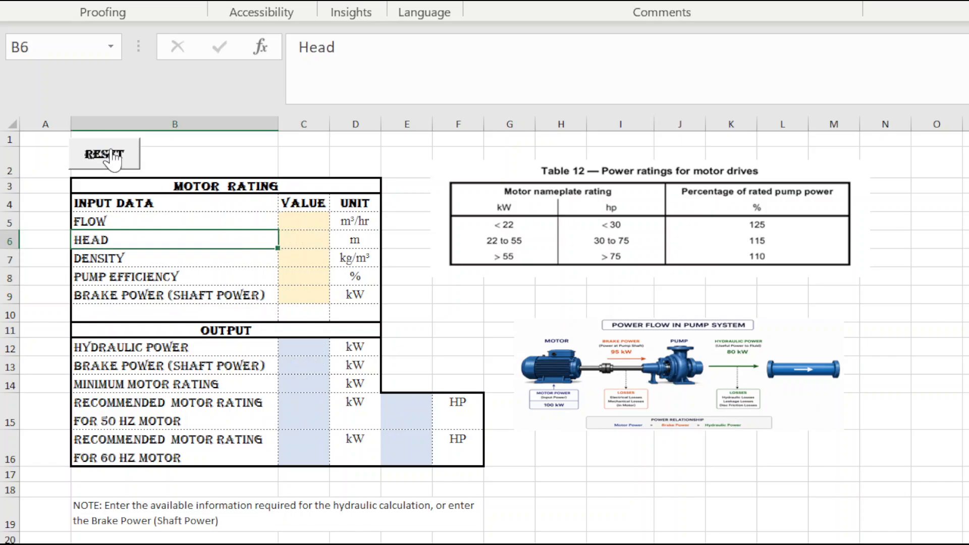
Enter only a brake power (shaft power) of 18.61 kW as input to calculate the motor ratings.
left_click(300, 240)
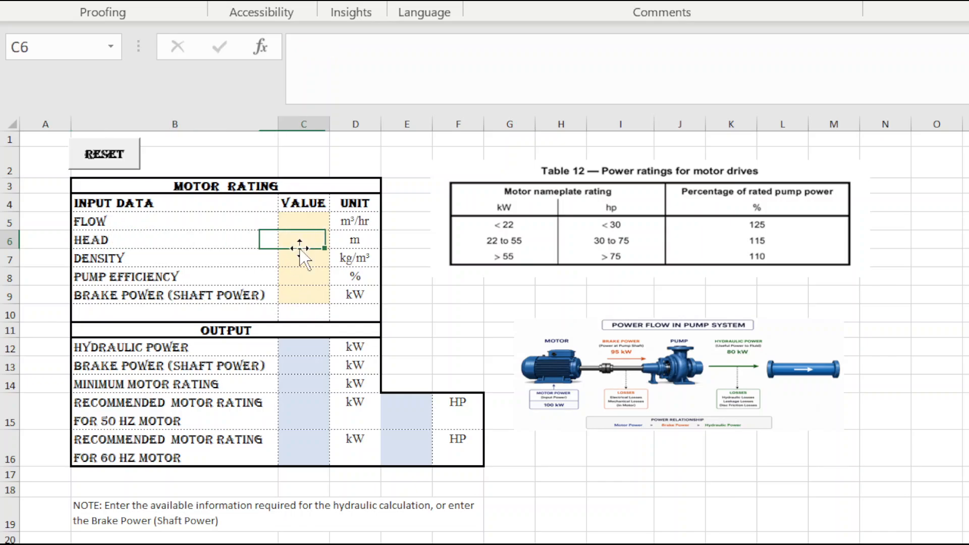
left_click(296, 295)
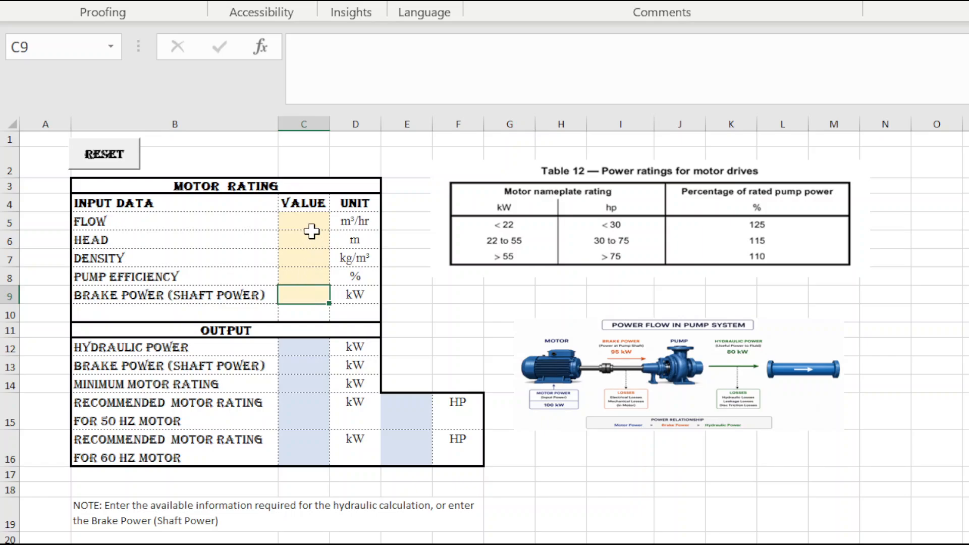
left_click(299, 217)
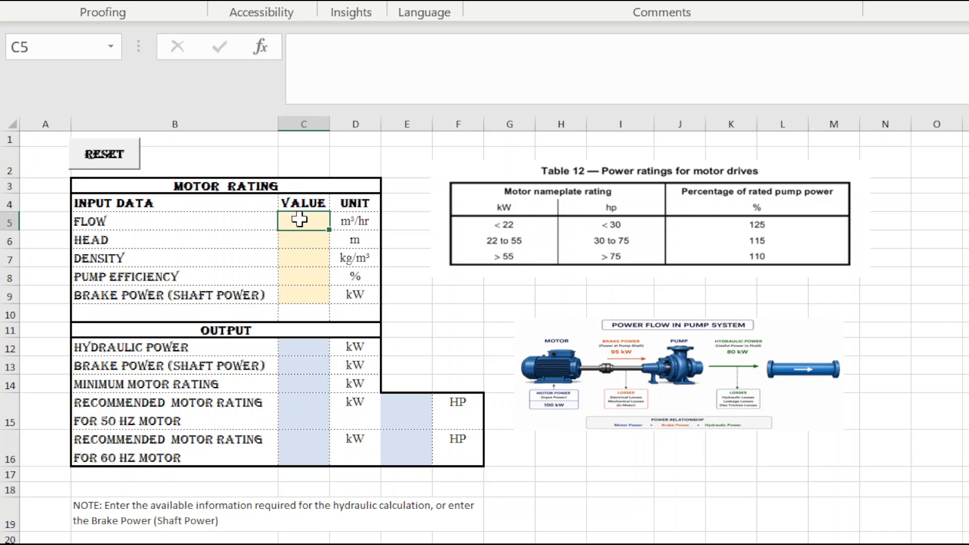
left_click(293, 282)
left_click(294, 293)
type("18.")
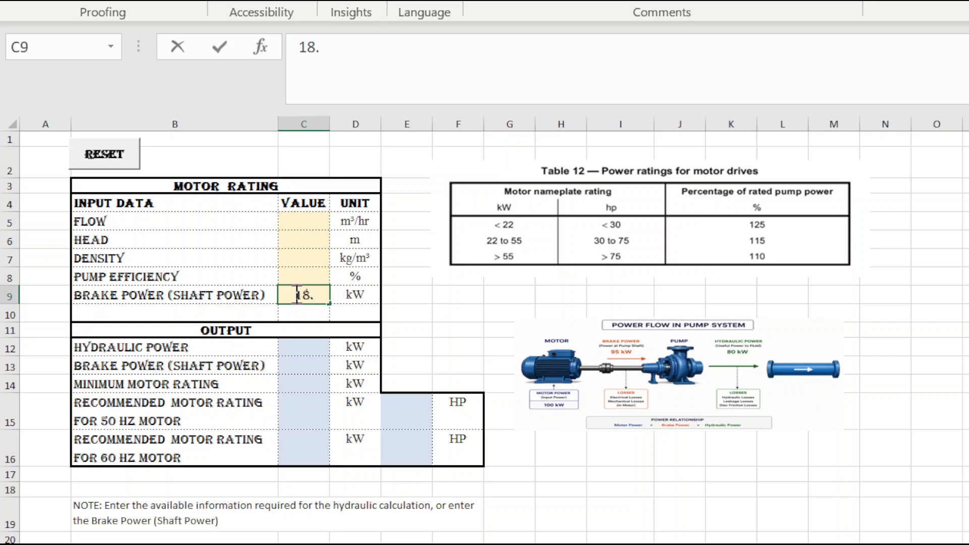
type("61")
left_click(965, 447)
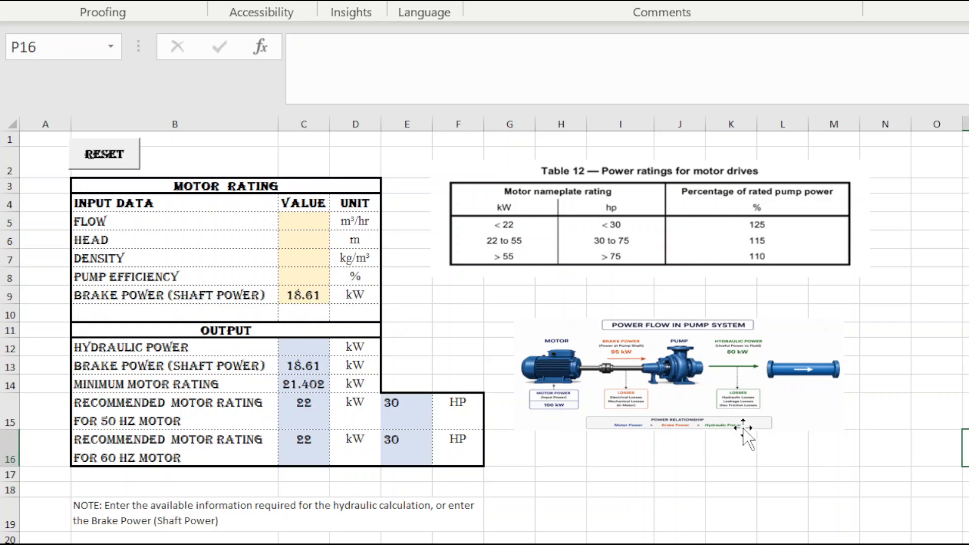
Reset the calculator to clear the brake power input.
left_click(104, 165)
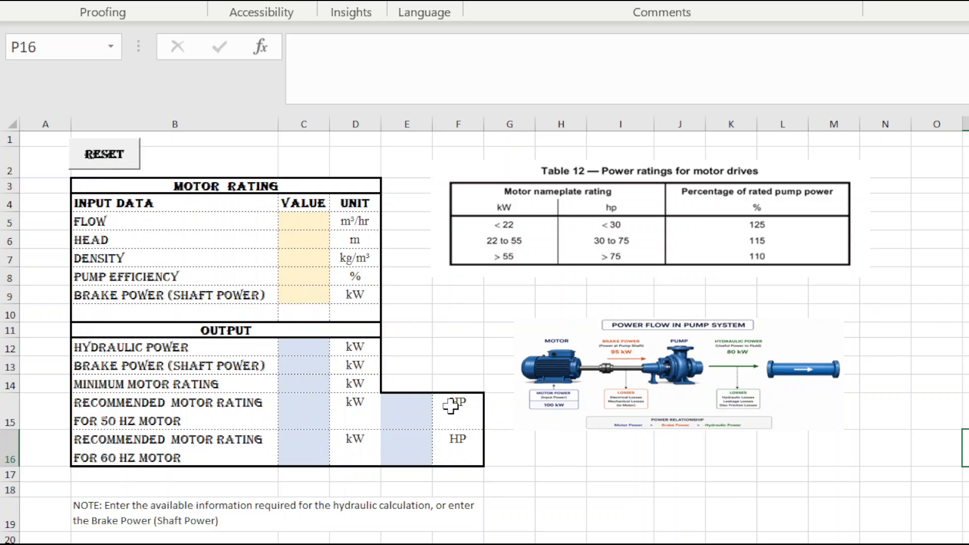
left_click(312, 379)
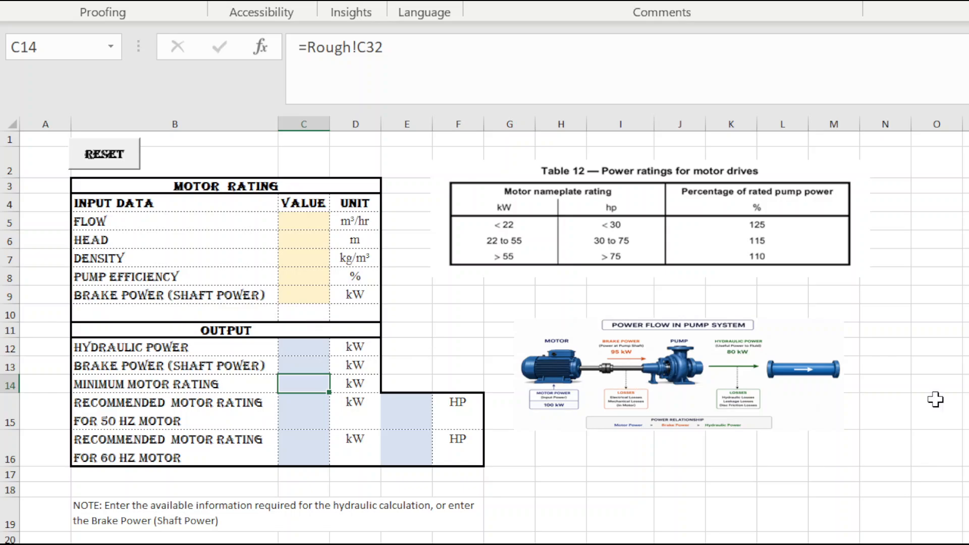